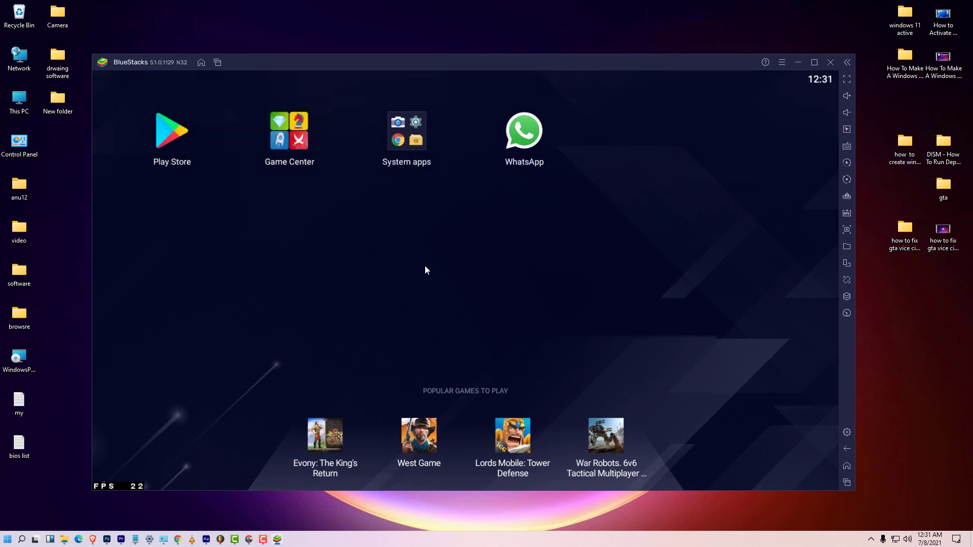
Exit BlueStacks and open Local Disk (C:) in File Explorer.
click(830, 65)
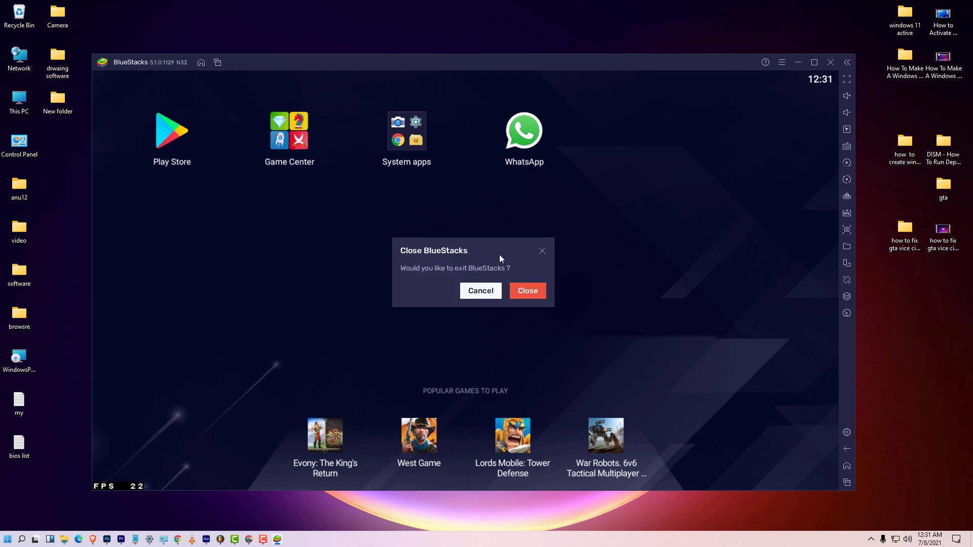
click(530, 290)
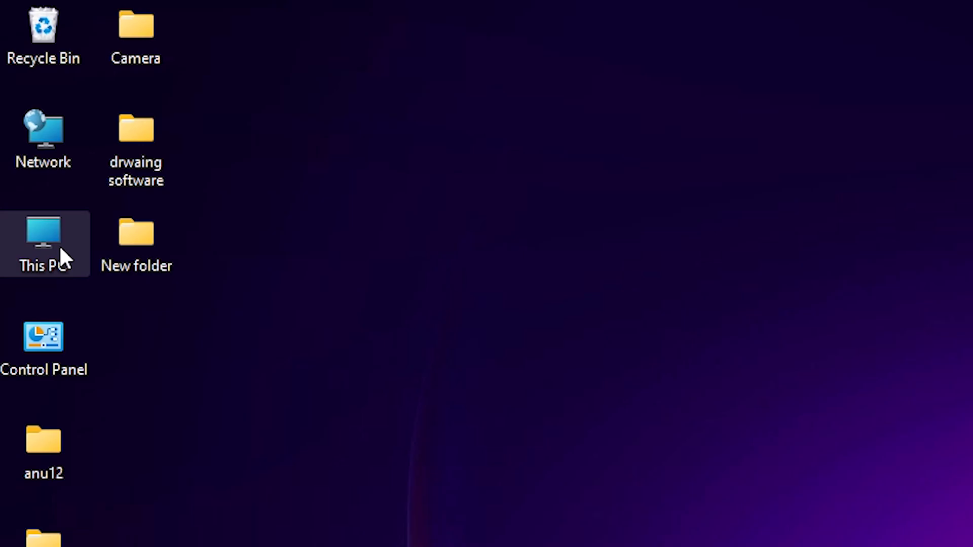
double_click(59, 245)
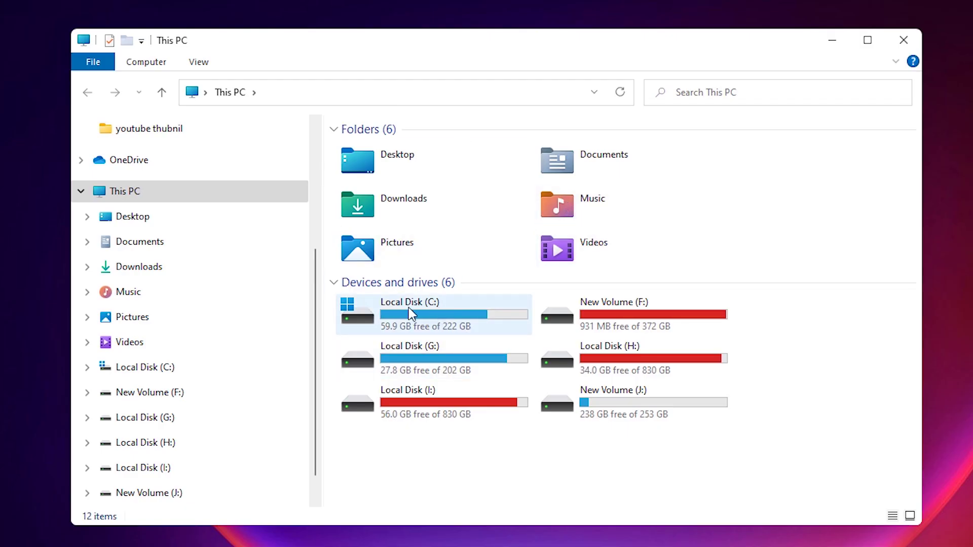
double_click(454, 318)
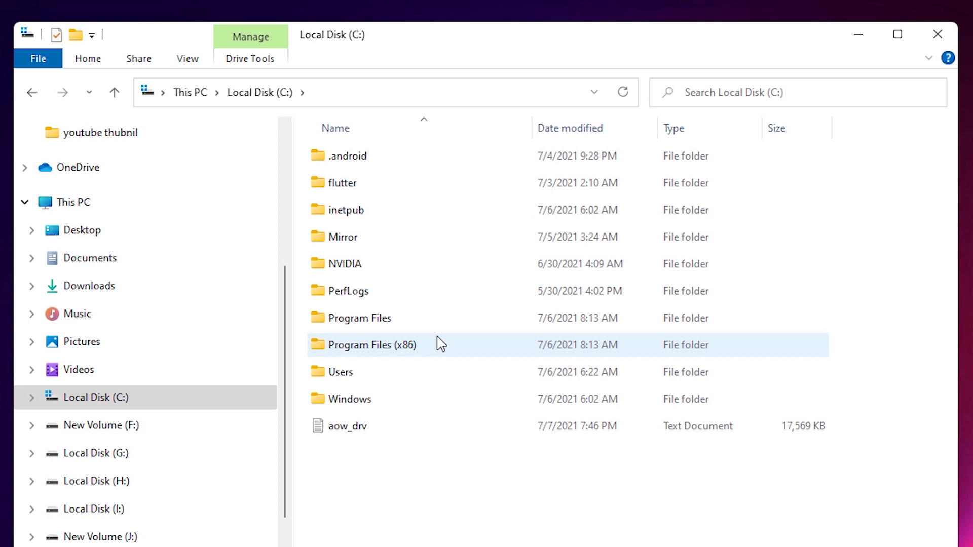
Show hidden items on the C: drive and open the BlueStacks_nxt folder inside ProgramData.
click(198, 63)
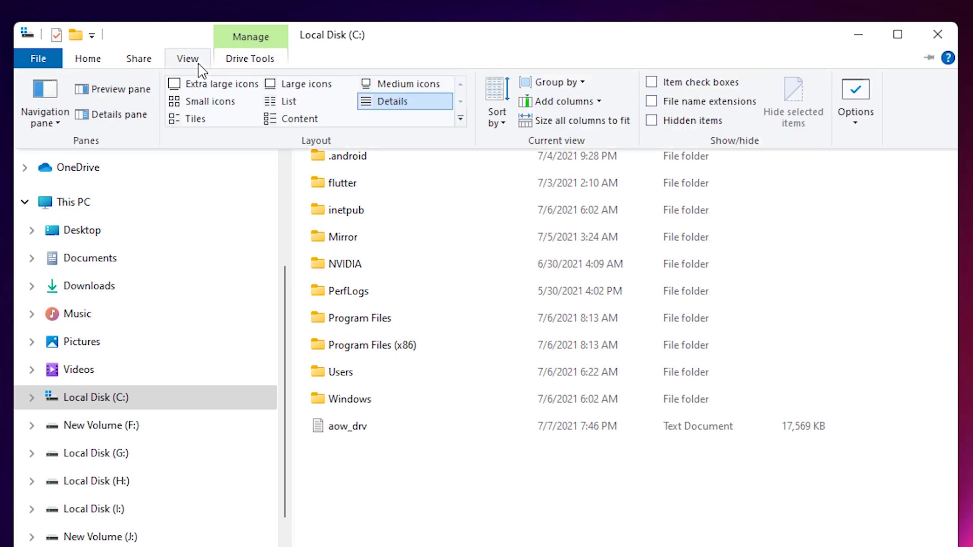
click(663, 123)
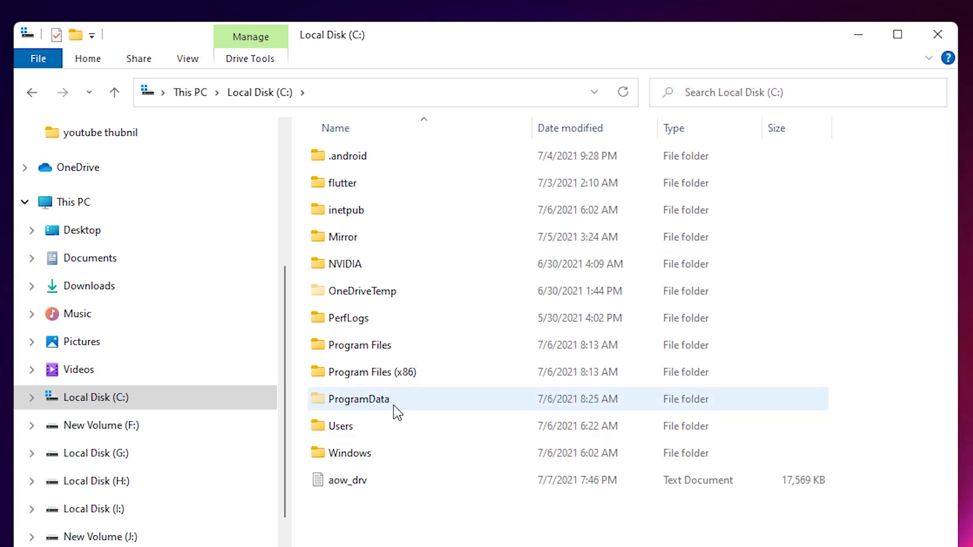
double_click(376, 409)
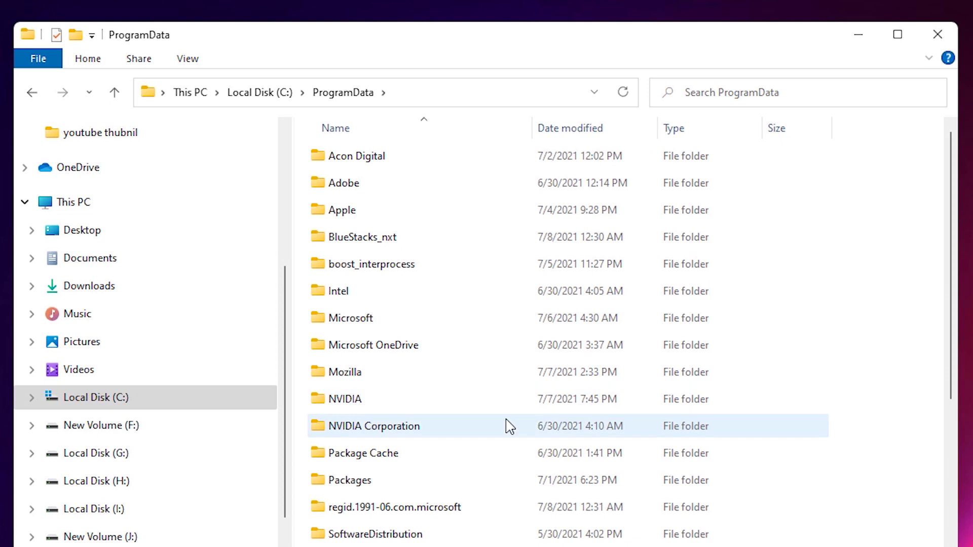
double_click(366, 248)
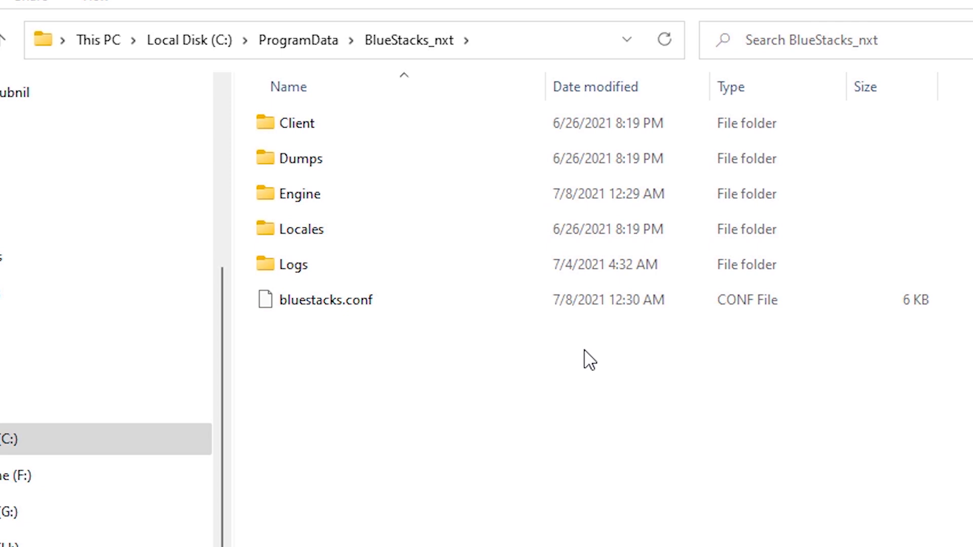
Copy the Engine folder together with the bluestacks.conf file from BlueStacks_nxt.
click(337, 203)
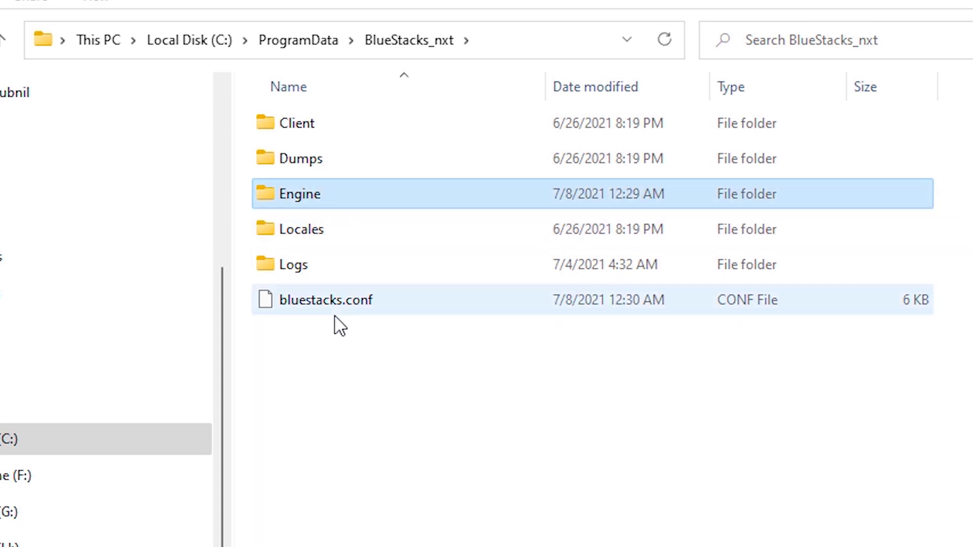
click(326, 307)
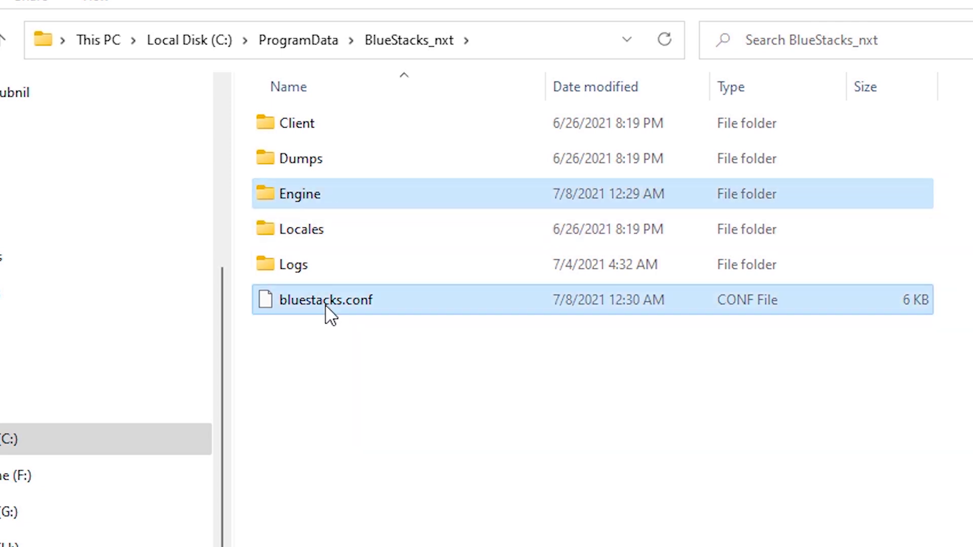
right_click(326, 307)
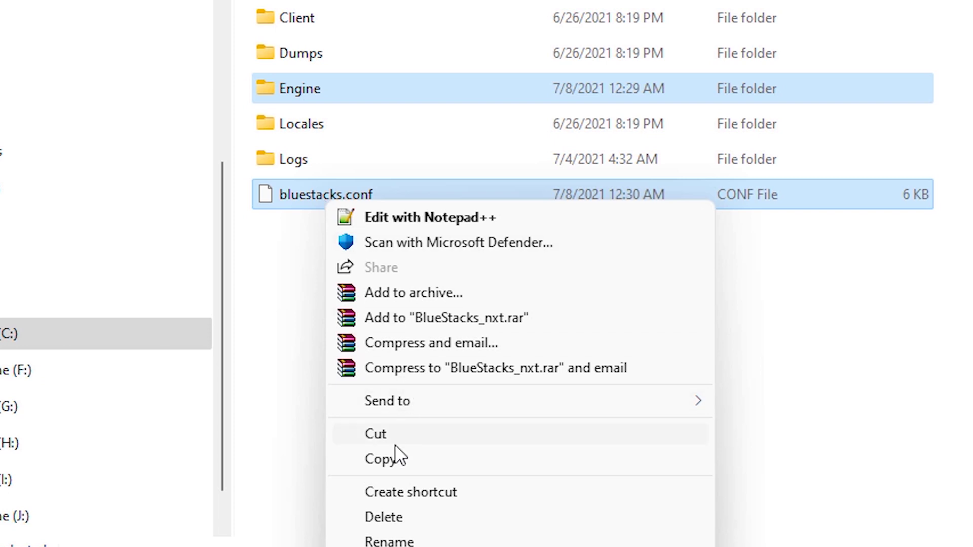
click(399, 459)
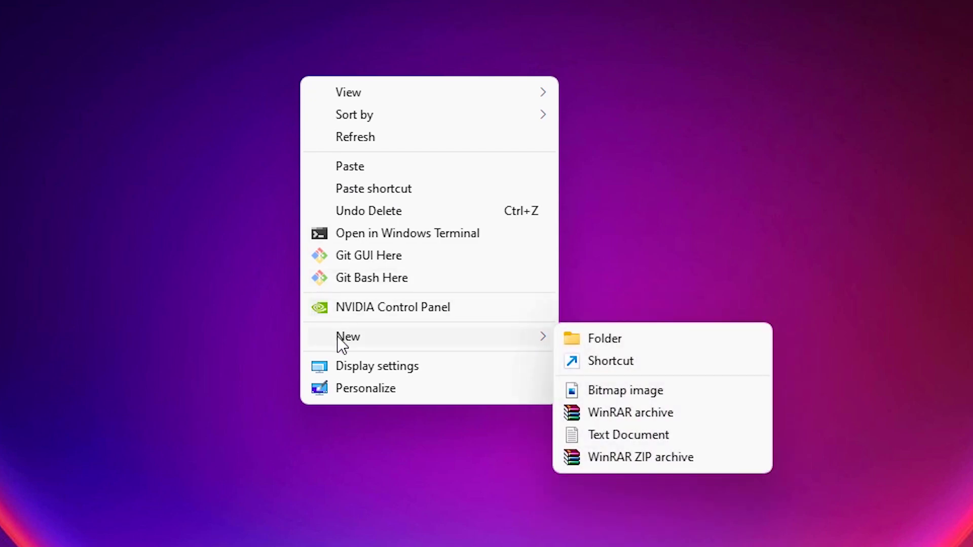
Create a new folder named backup on the desktop.
click(598, 340)
text(b)
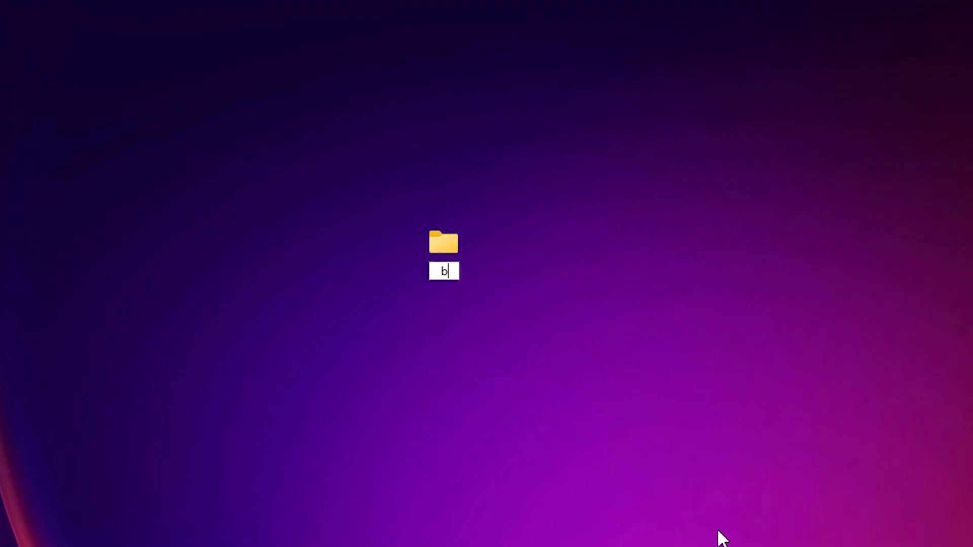
text(ackup)
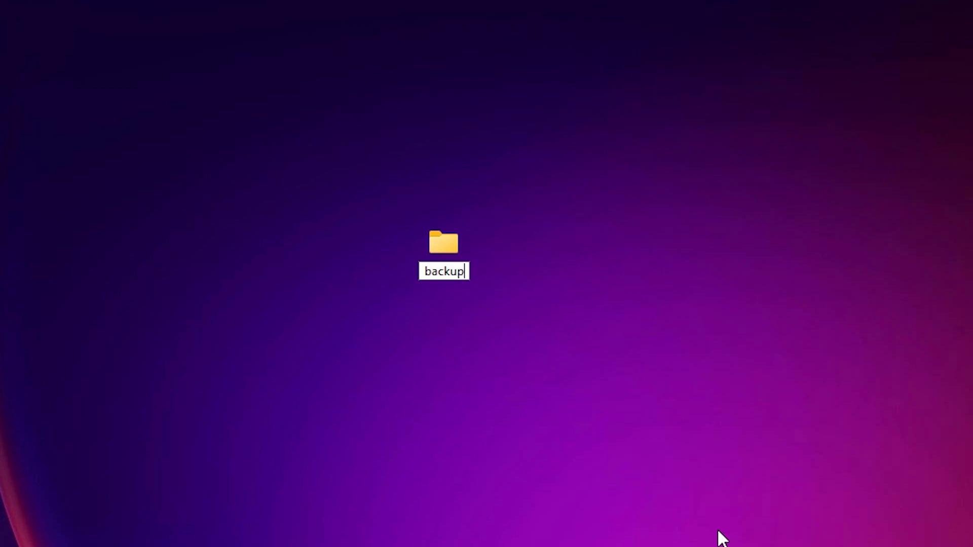
key(Return)
Paste the copied Engine folder and bluestacks.conf file into the backup folder, and close its window.
double_click(449, 263)
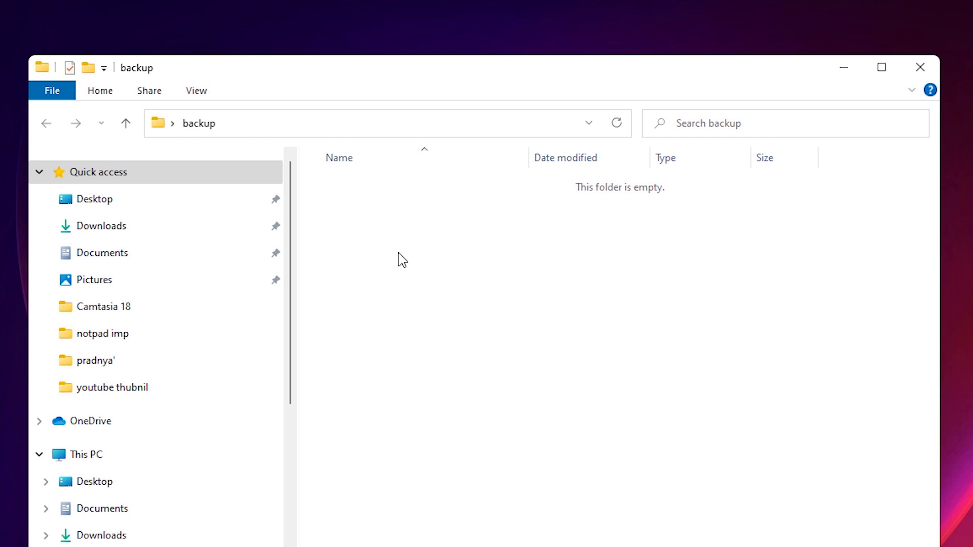
right_click(402, 261)
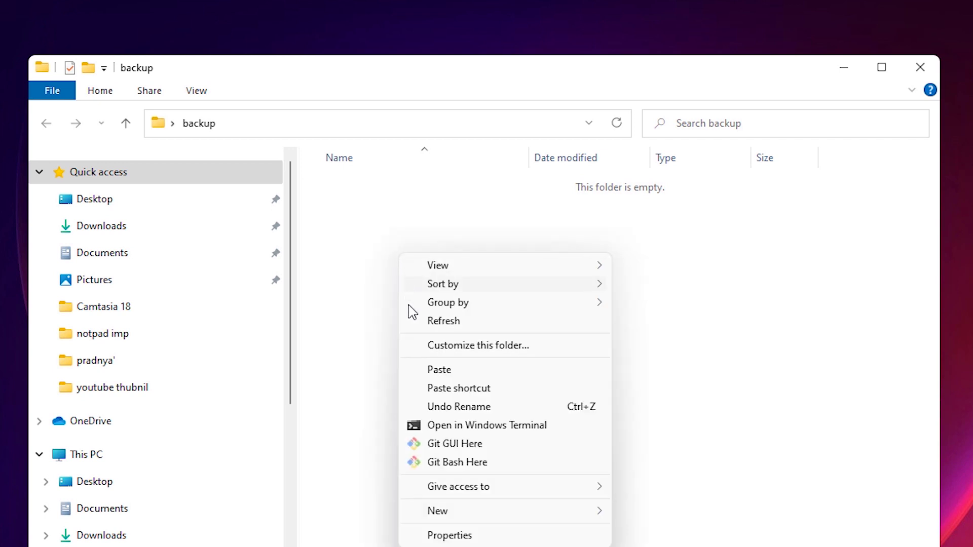
click(457, 374)
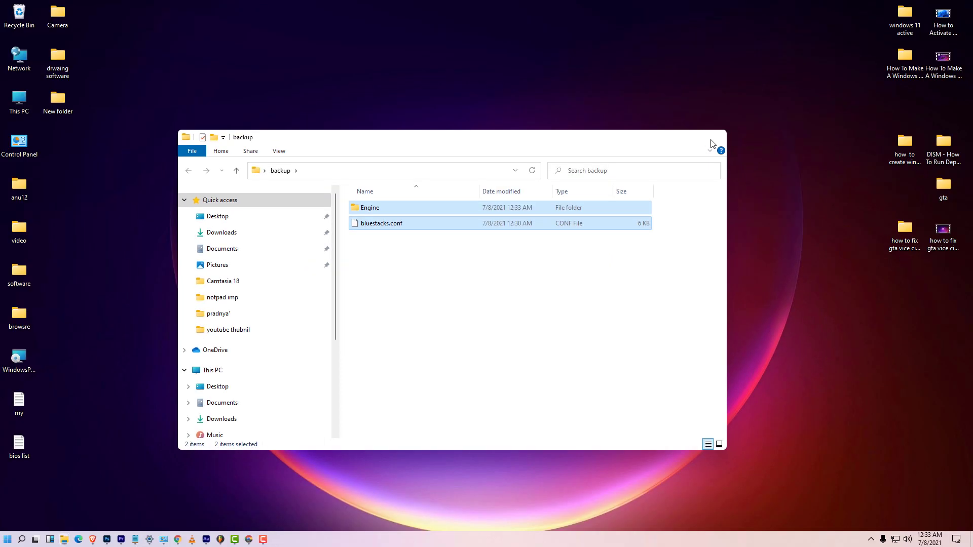
click(920, 67)
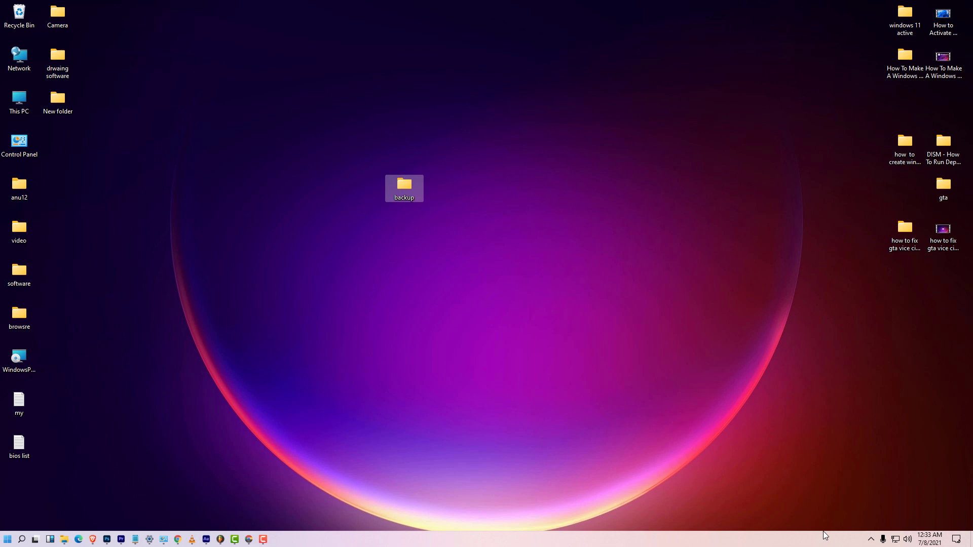
click(870, 539)
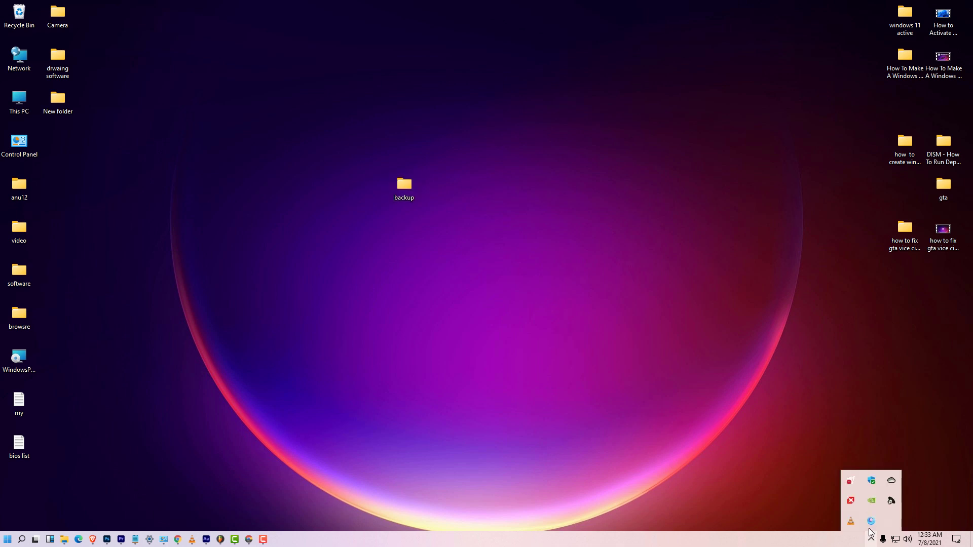
click(782, 445)
Open Programs and Features in Control Panel.
click(7, 540)
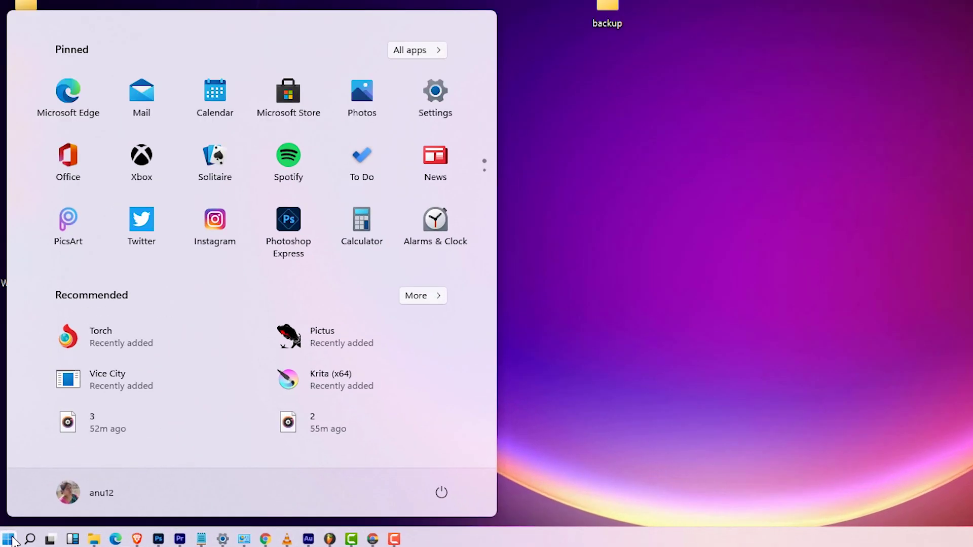
text(cont)
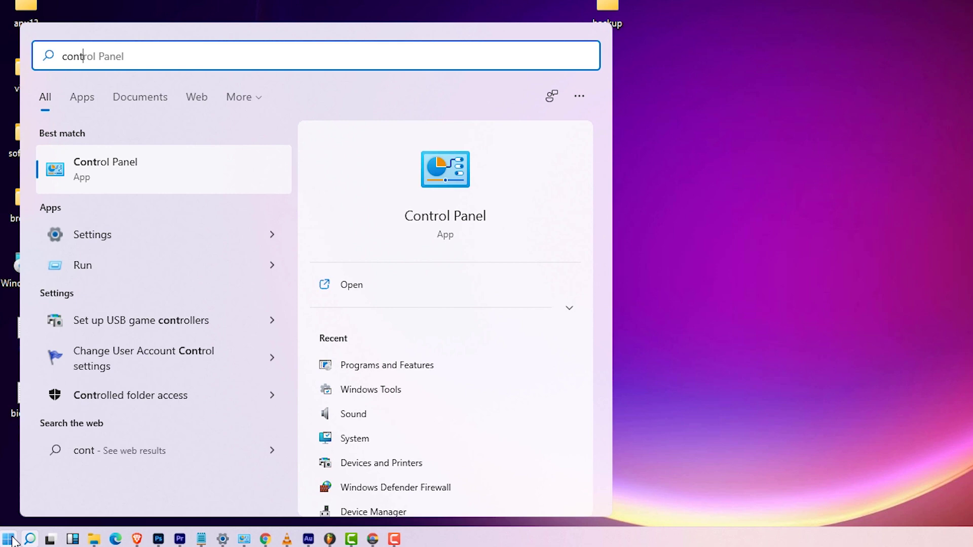
click(151, 156)
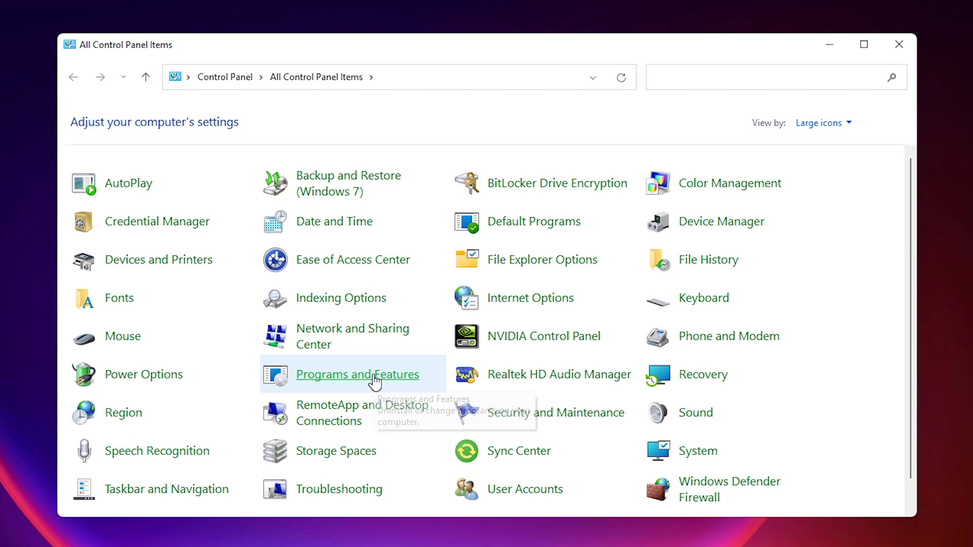
click(374, 377)
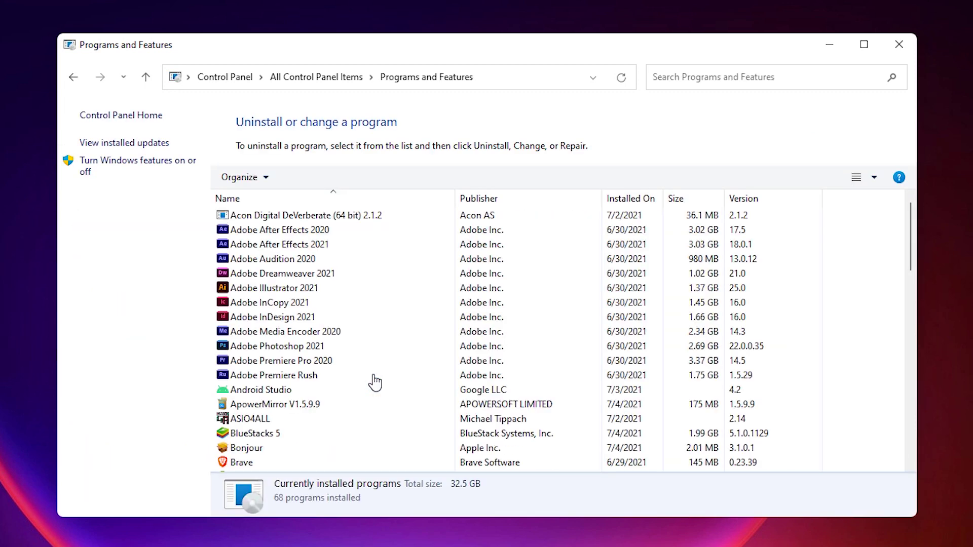
Uninstall BlueStacks 5 without giving a reason, and close the uninstaller and the programs list when it finishes.
click(333, 349)
key(b)
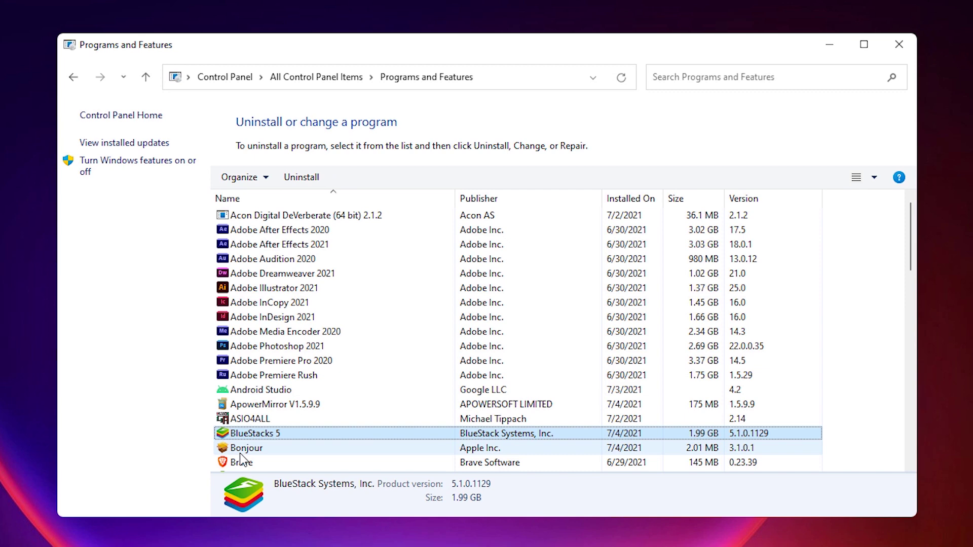
click(308, 178)
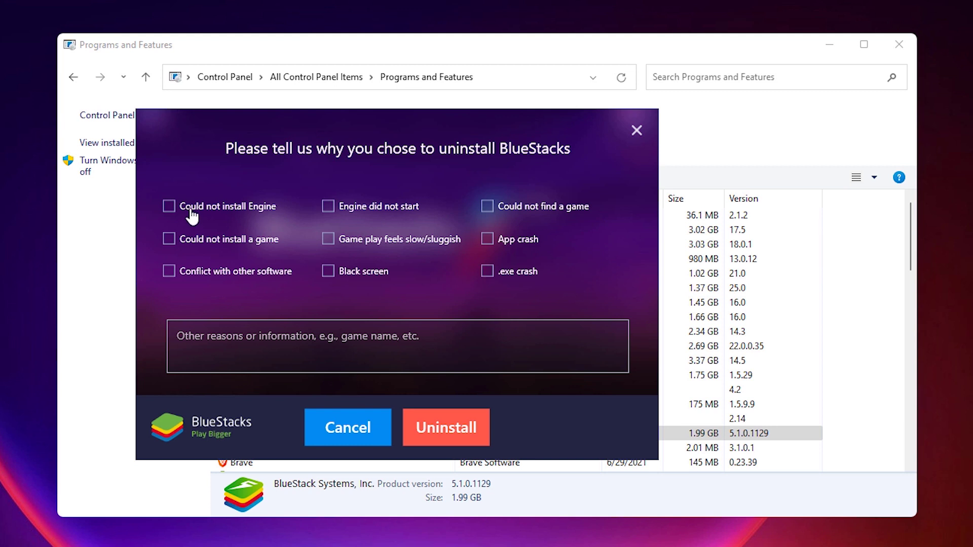
click(459, 425)
click(471, 314)
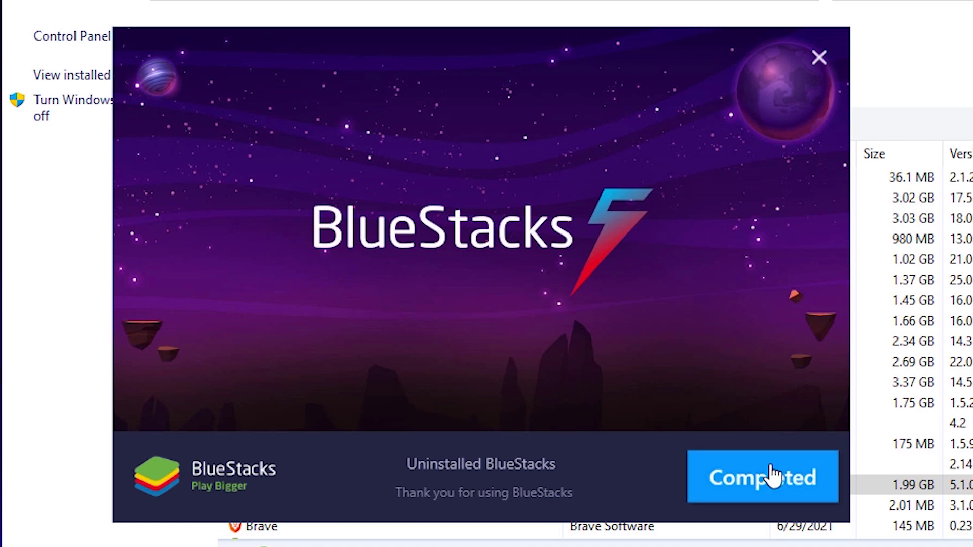
click(771, 477)
click(819, 110)
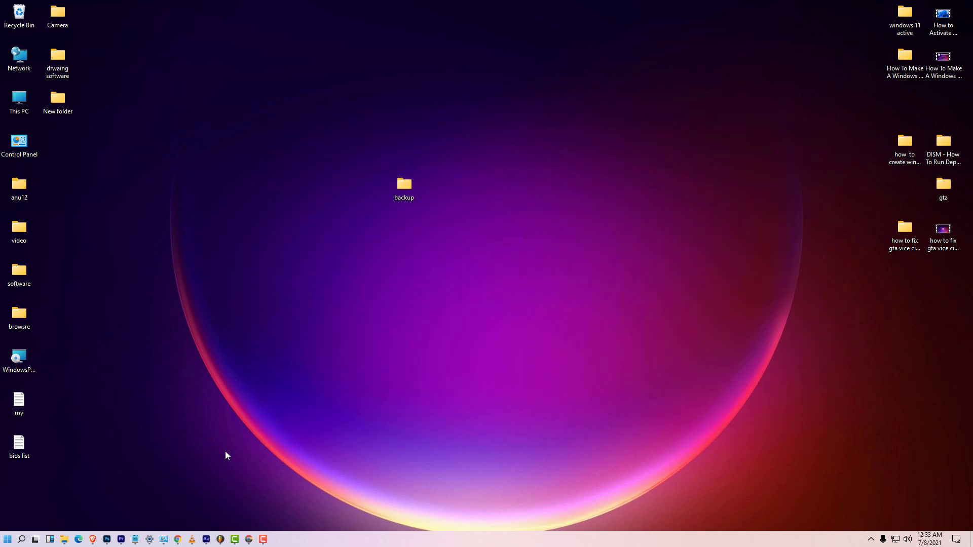
Search Google for bluestacks in Chrome and download the BlueStacks 5 installer from bluestacks.com.
click(248, 540)
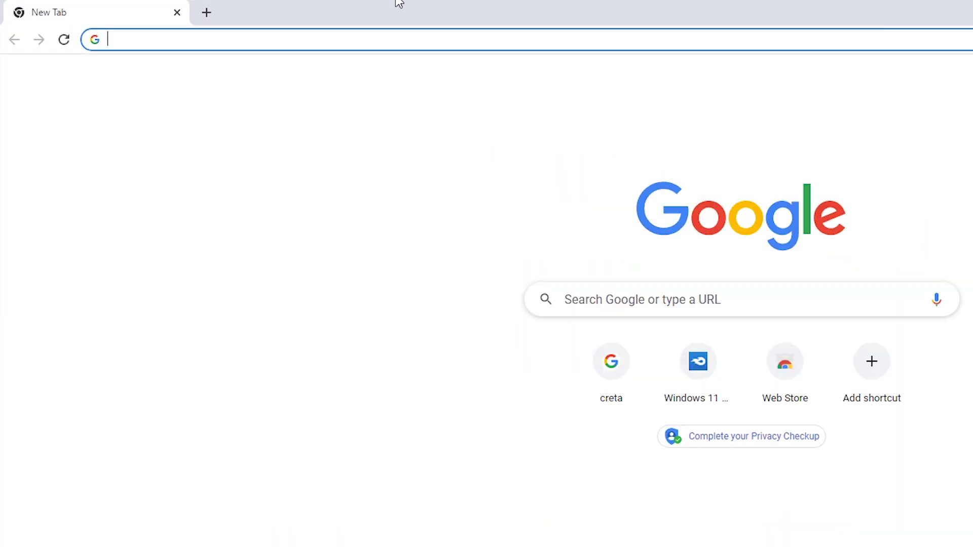
text(bluest)
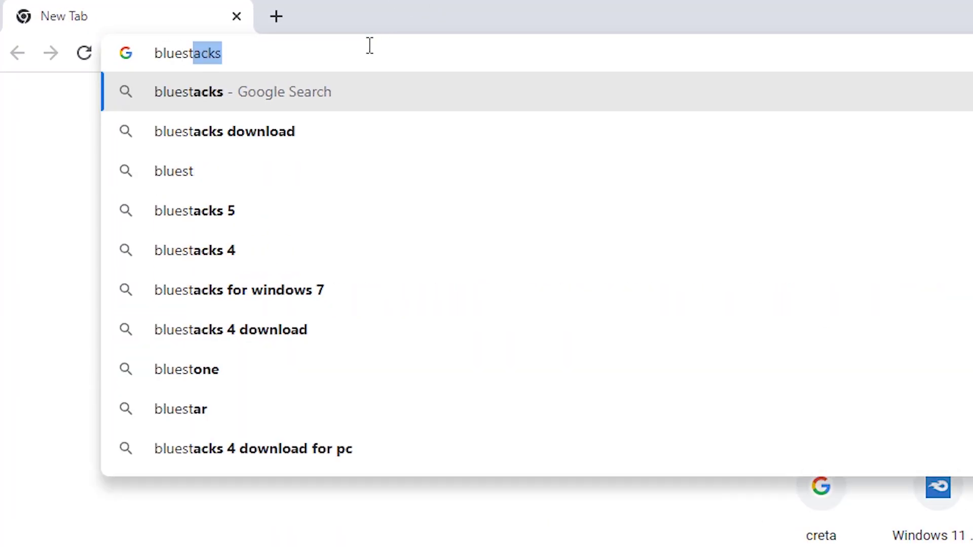
key(Return)
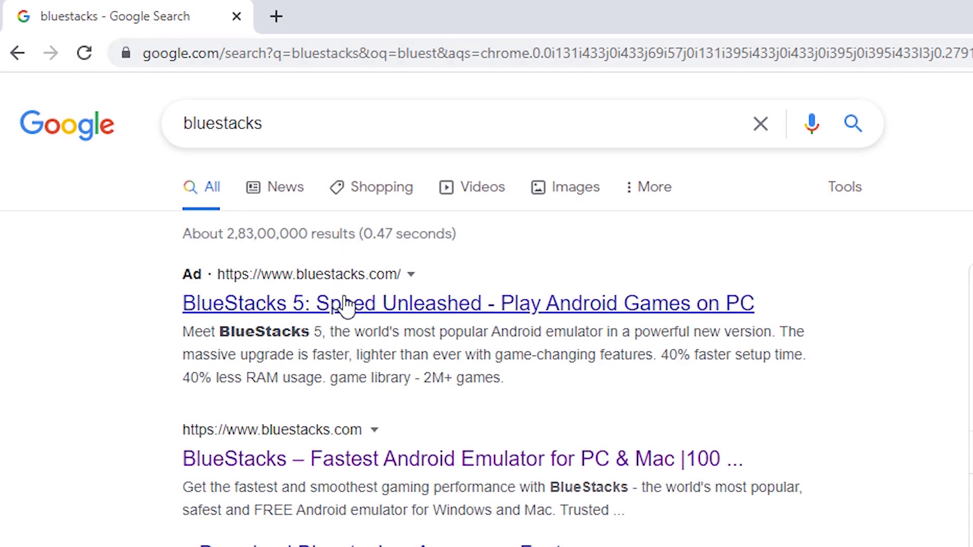
click(346, 305)
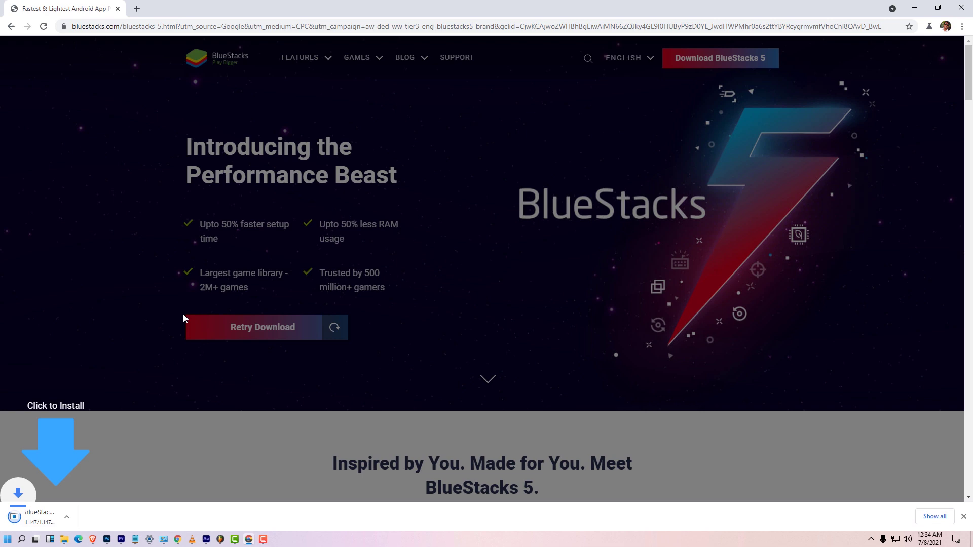
Move the downloaded BlueStacks installer from the Downloads folder to the desktop and launch it.
click(927, 521)
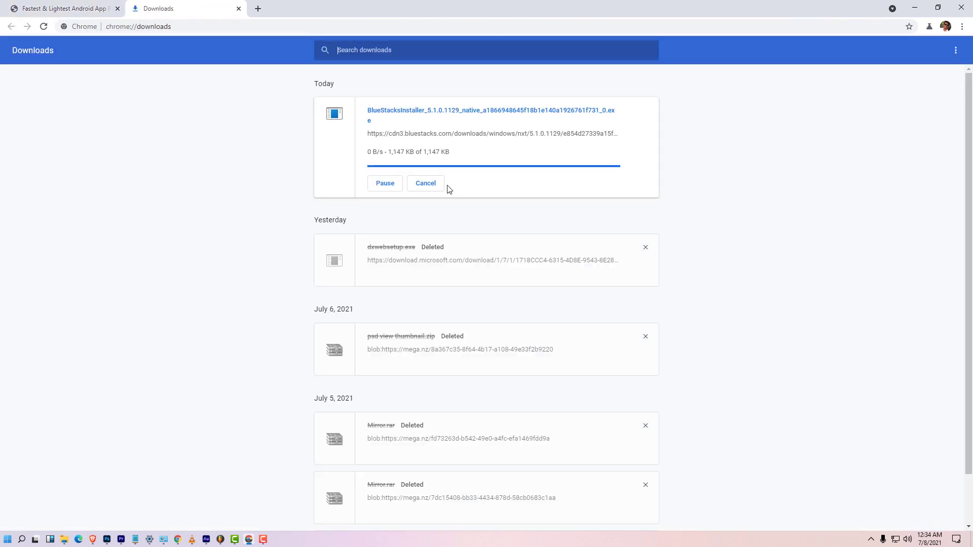
click(388, 146)
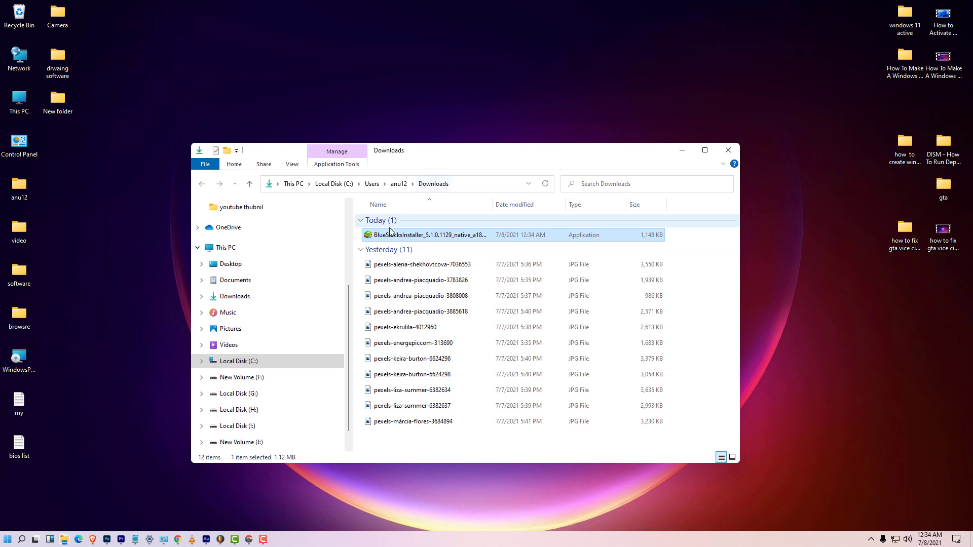
drag(391, 232, 476, 282)
click(682, 150)
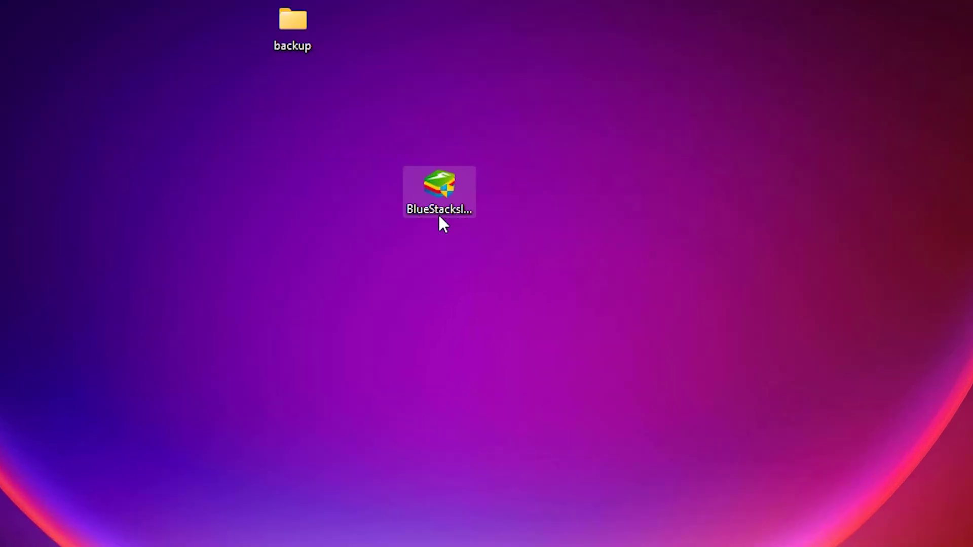
double_click(439, 221)
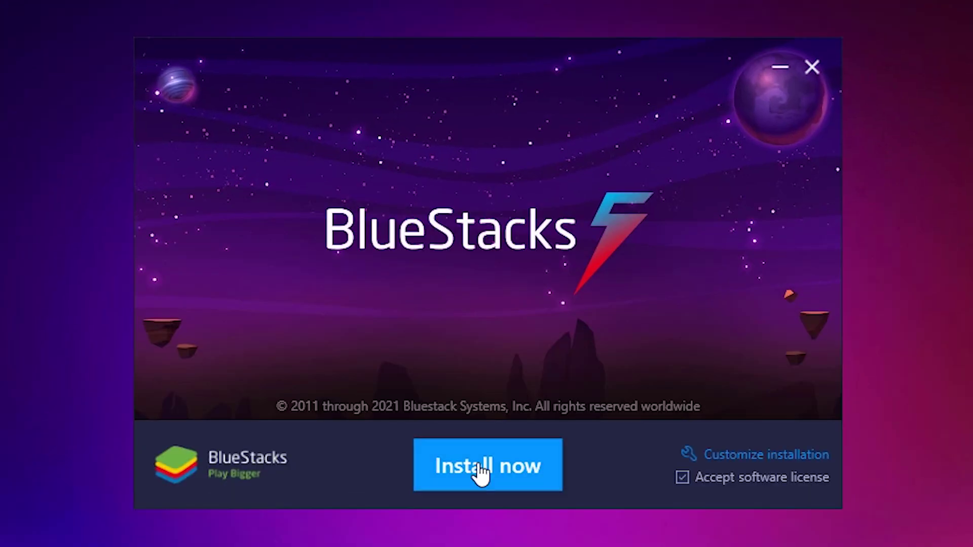
Install BlueStacks 5 with the default settings, and close the emulator once it has started.
click(479, 471)
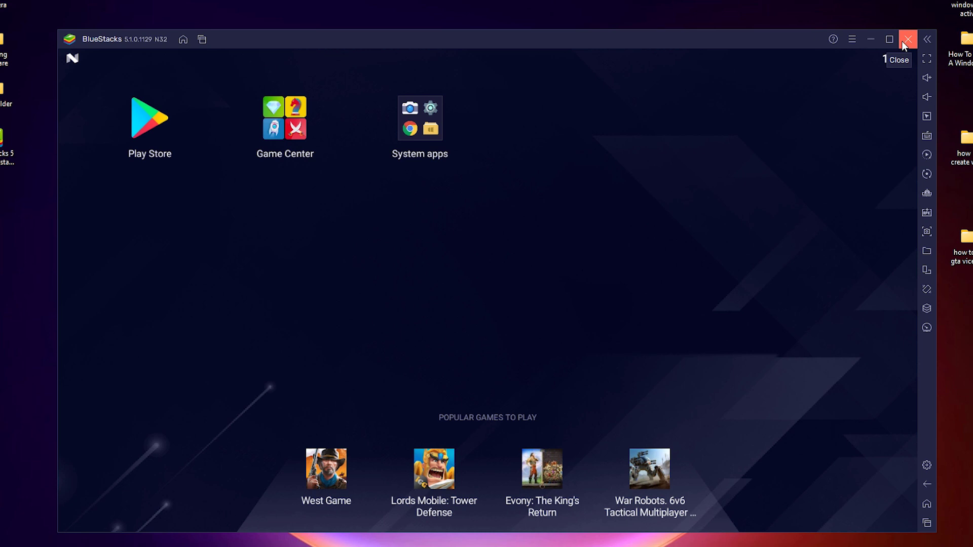
click(905, 43)
click(557, 304)
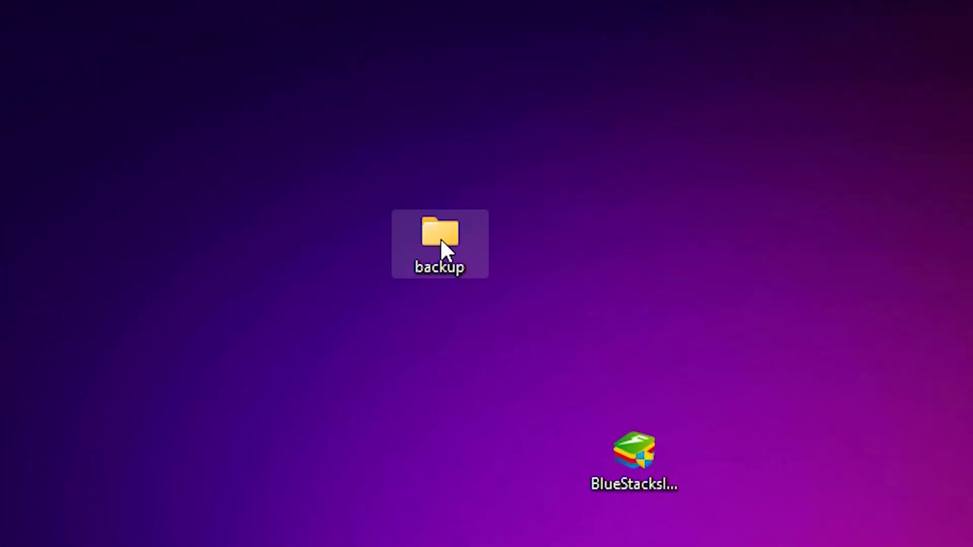
Copy the Engine folder and bluestacks.conf from the desktop's backup folder, and minimize that folder's window.
double_click(440, 238)
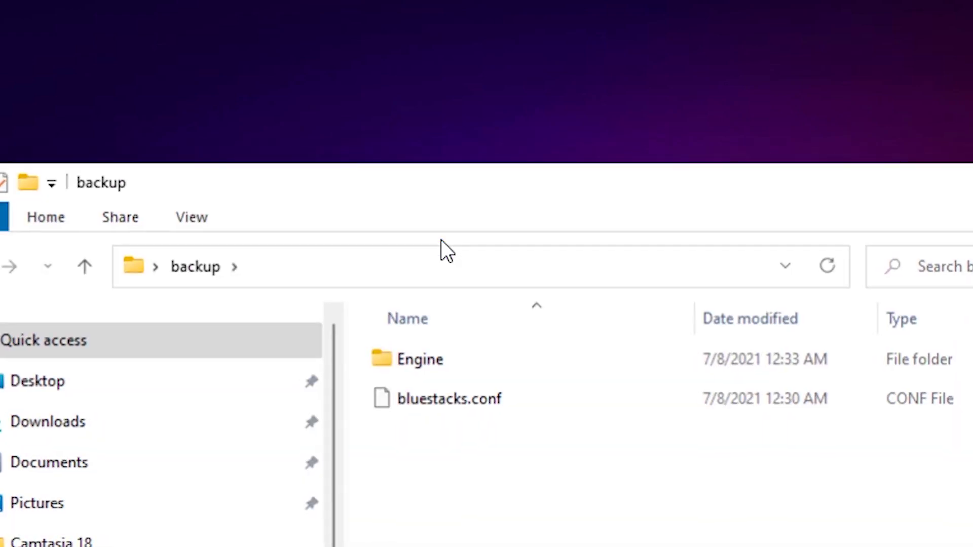
drag(634, 319, 327, 139)
right_click(348, 145)
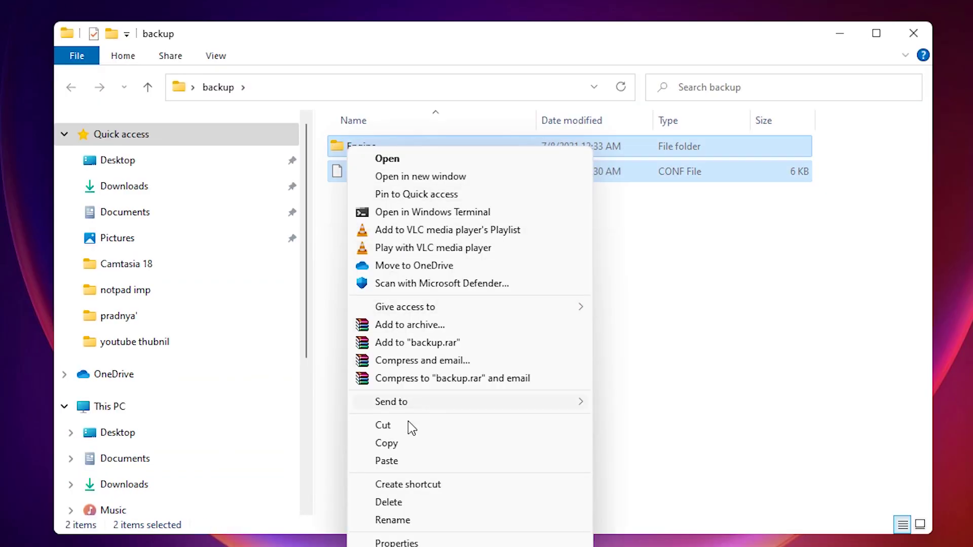
click(406, 451)
click(840, 33)
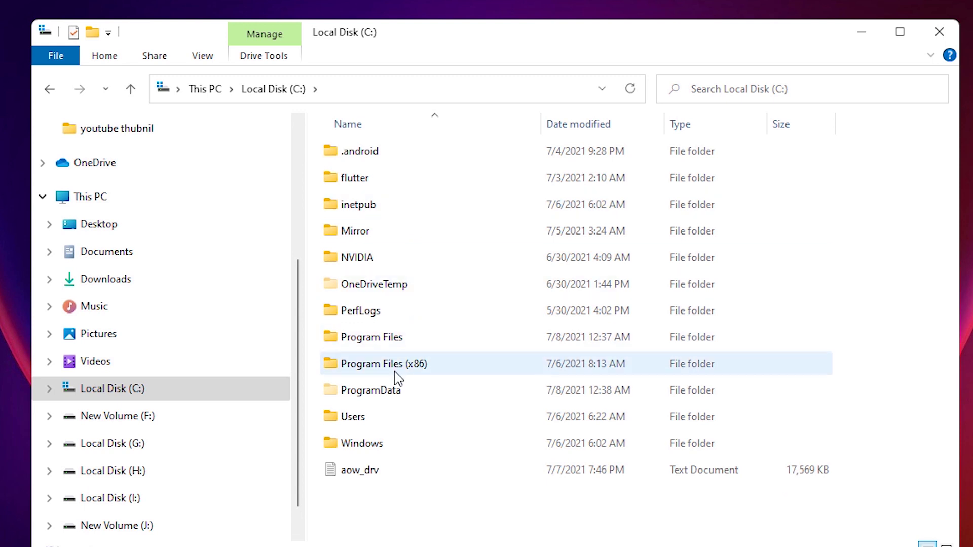
Paste the copied backup items into C:\ProgramData\BlueStacks_nxt, replacing the files in the destination, and minimize the window.
double_click(384, 398)
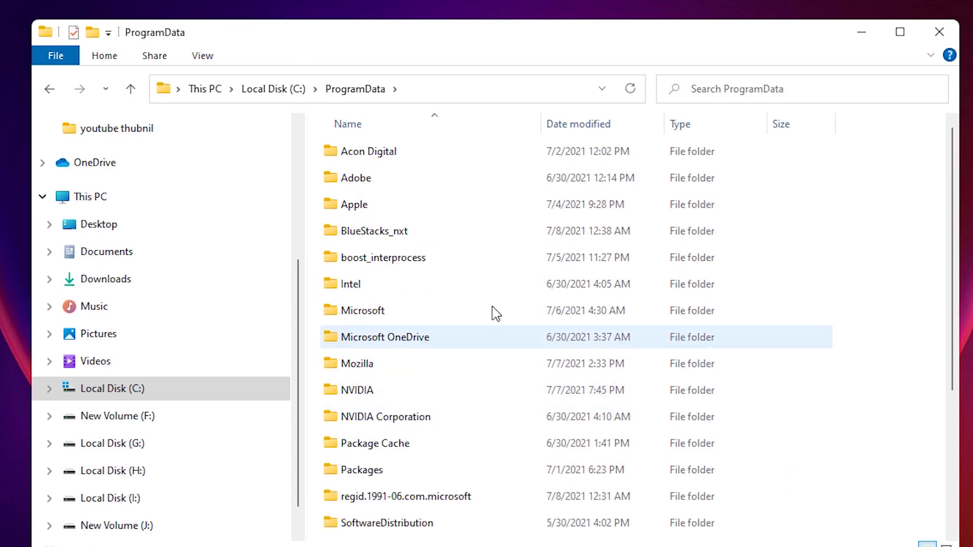
double_click(401, 239)
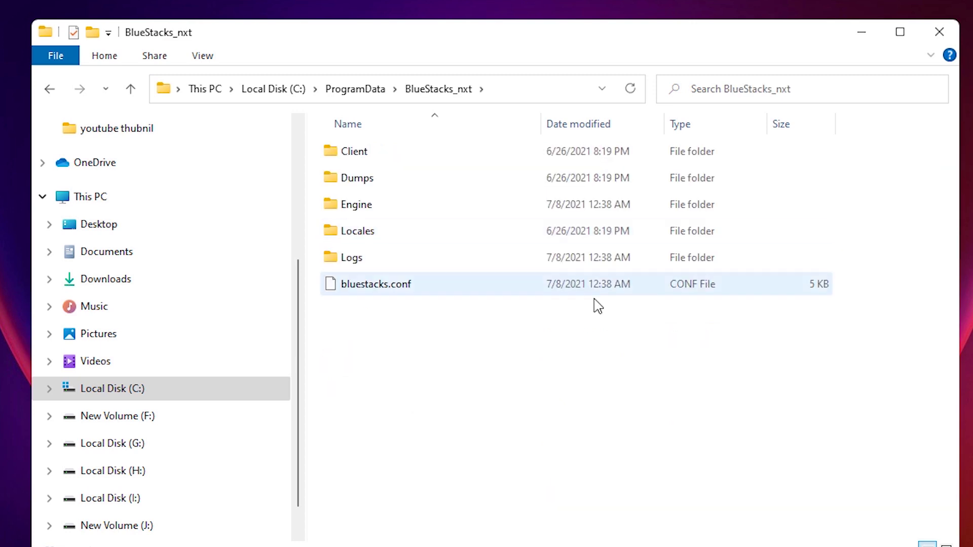
right_click(448, 342)
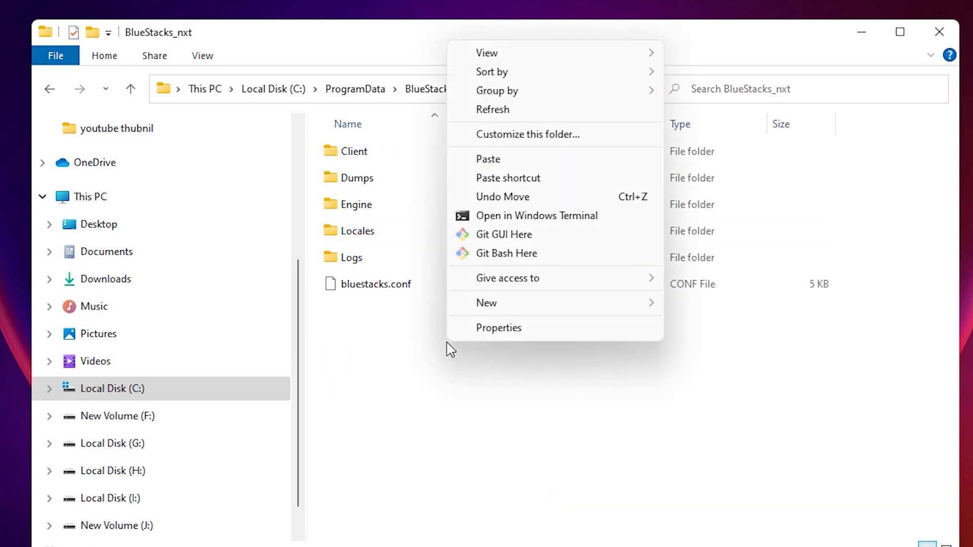
click(498, 162)
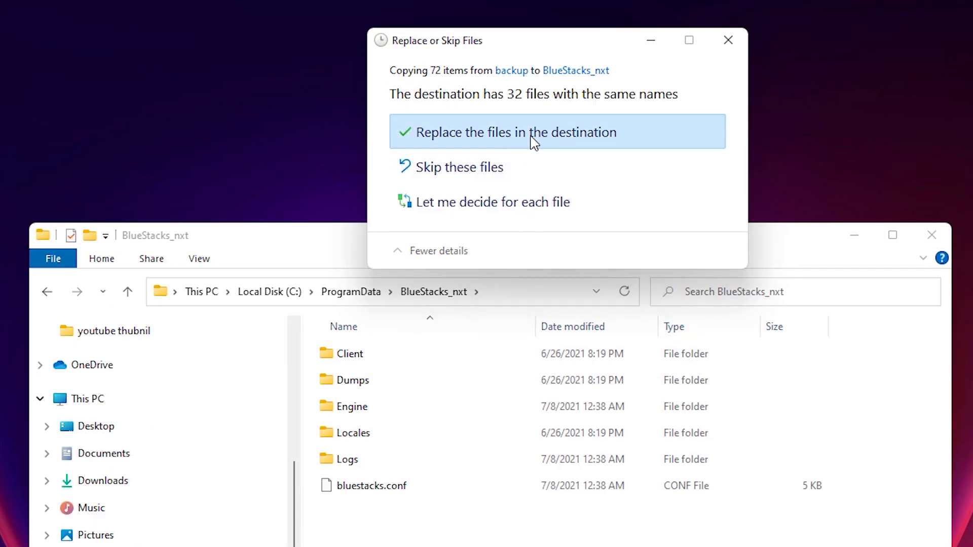
click(572, 142)
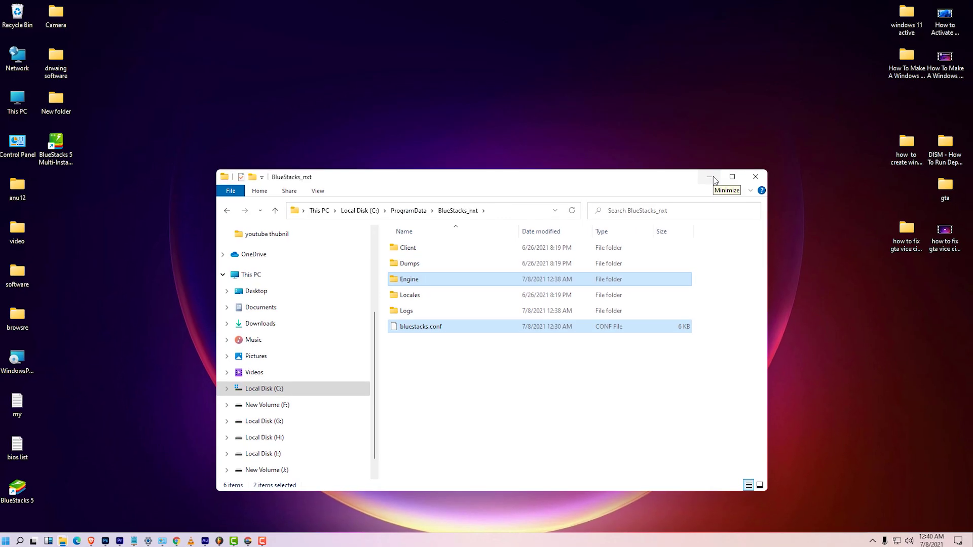
click(709, 178)
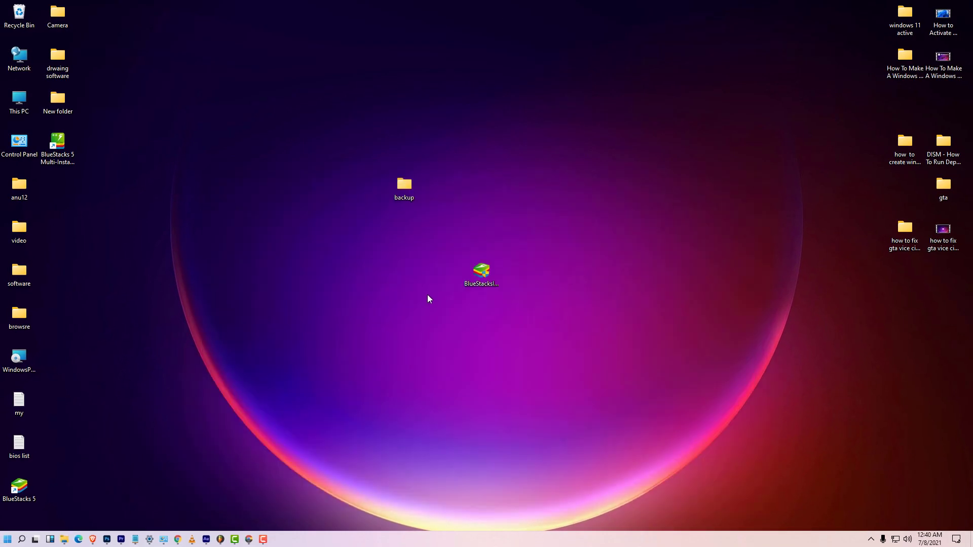
Launch BlueStacks 5 from the desktop, check that the Play Store opens, and return to the home screen.
double_click(18, 487)
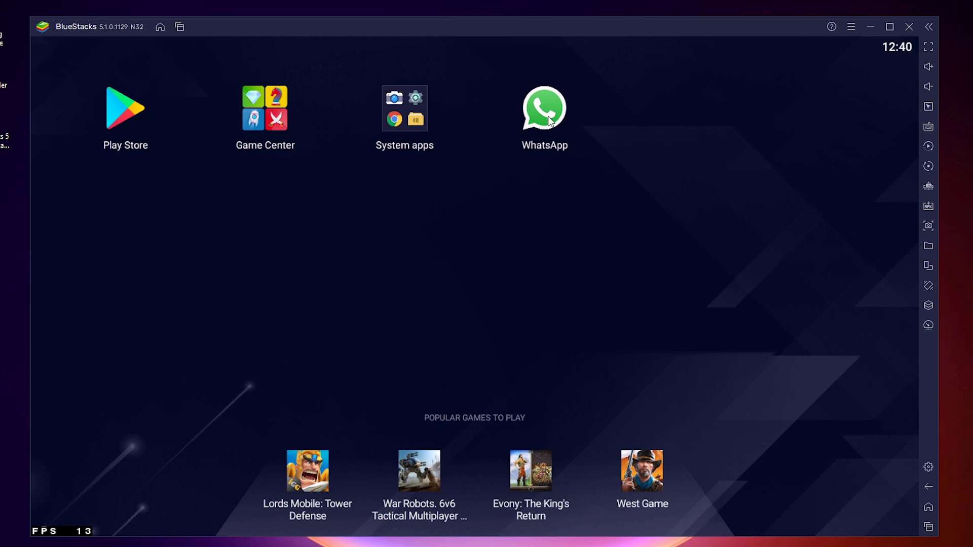
click(127, 126)
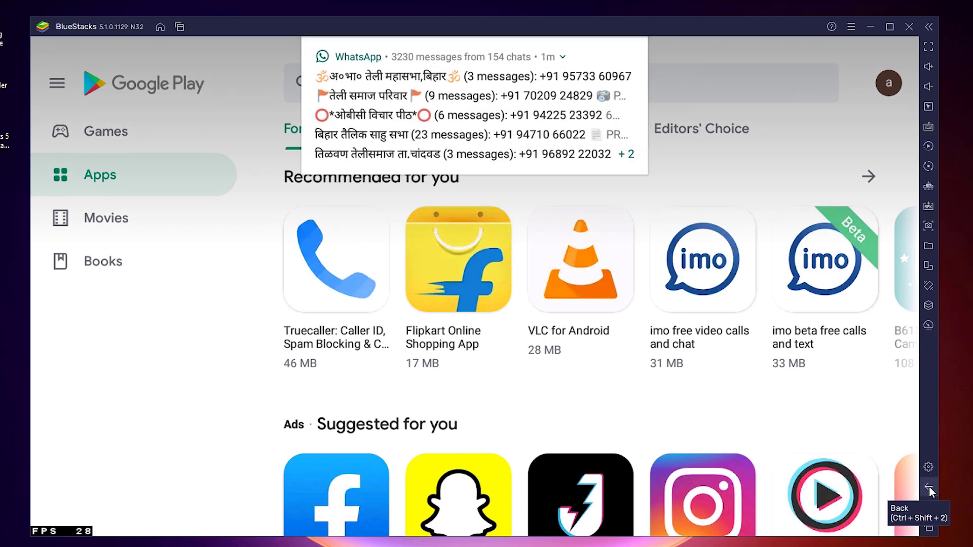
click(928, 486)
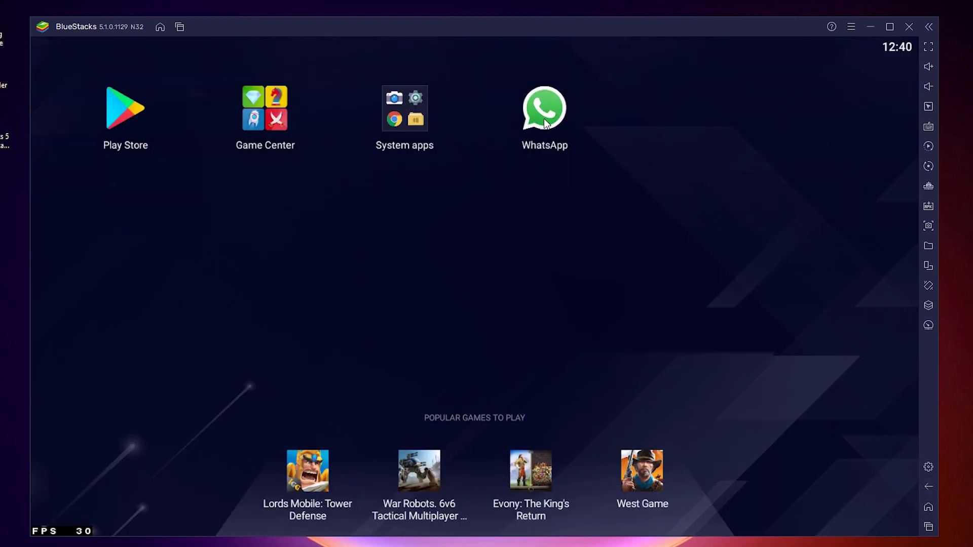
Open WhatsApp in BlueStacks, look through the restored chat list, and go back to the home screen.
click(545, 123)
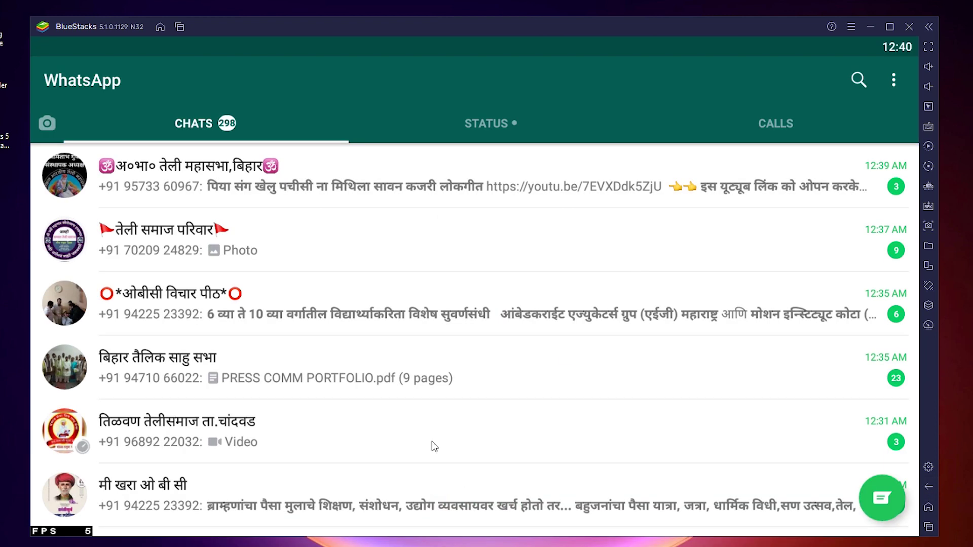
drag(434, 446, 480, 113)
drag(491, 356, 505, 451)
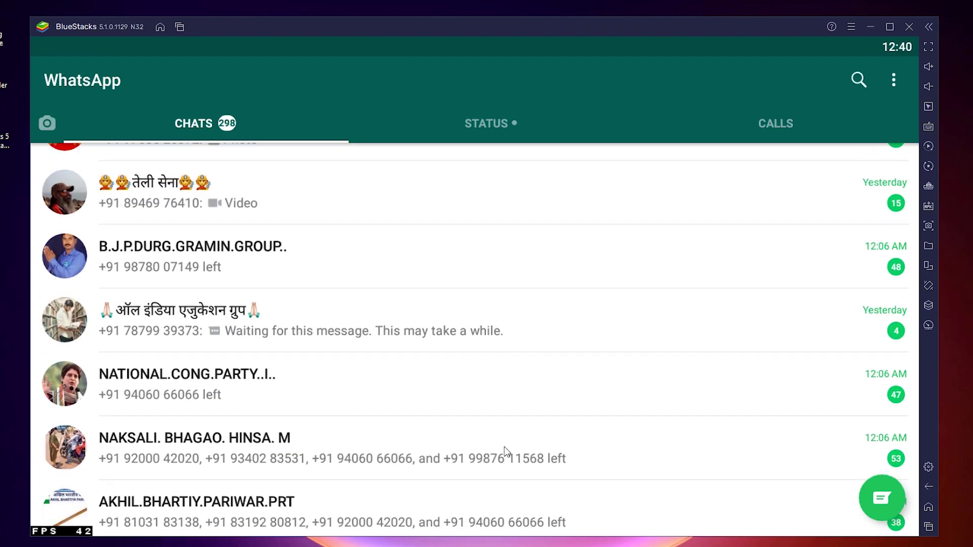
drag(495, 315, 603, 441)
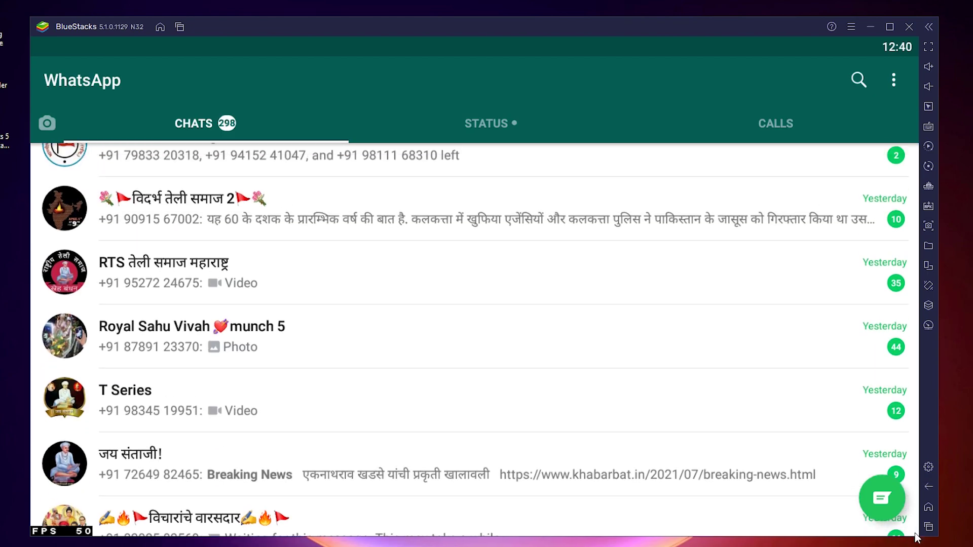
click(929, 490)
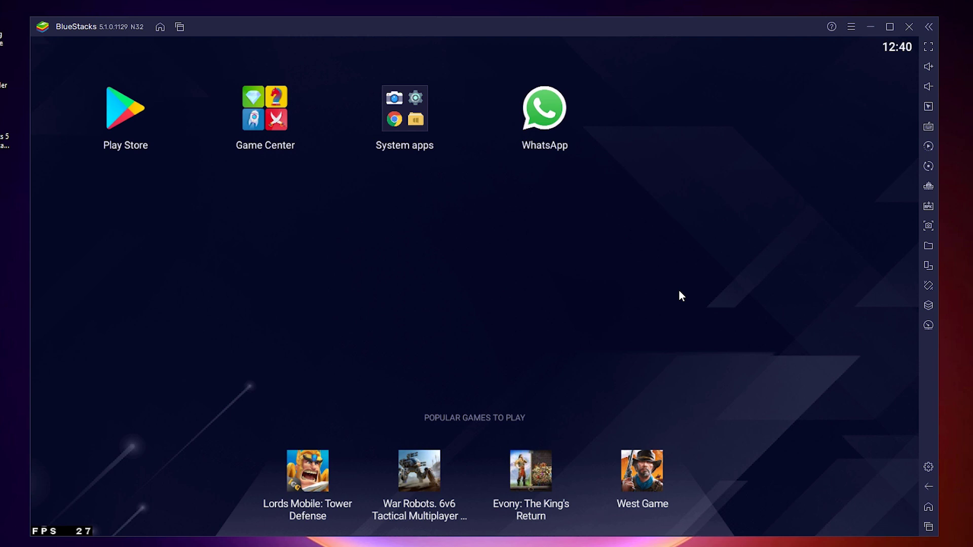